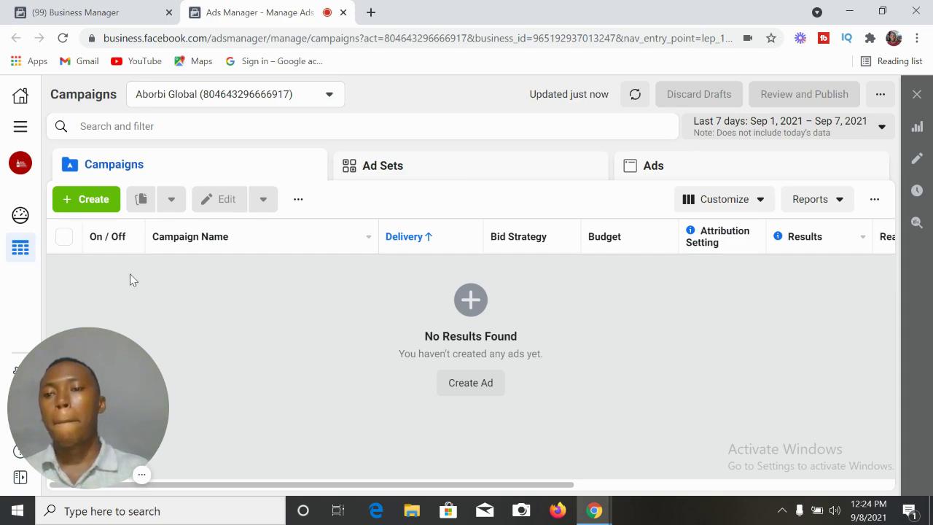
Start a new Auction campaign and choose Traffic as its objective
left_click(95, 200)
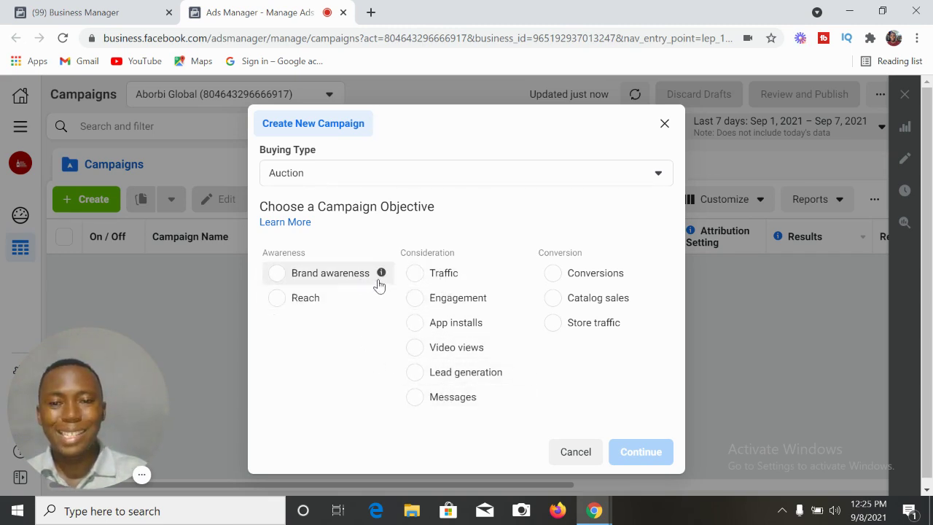
mouse_move(381, 275)
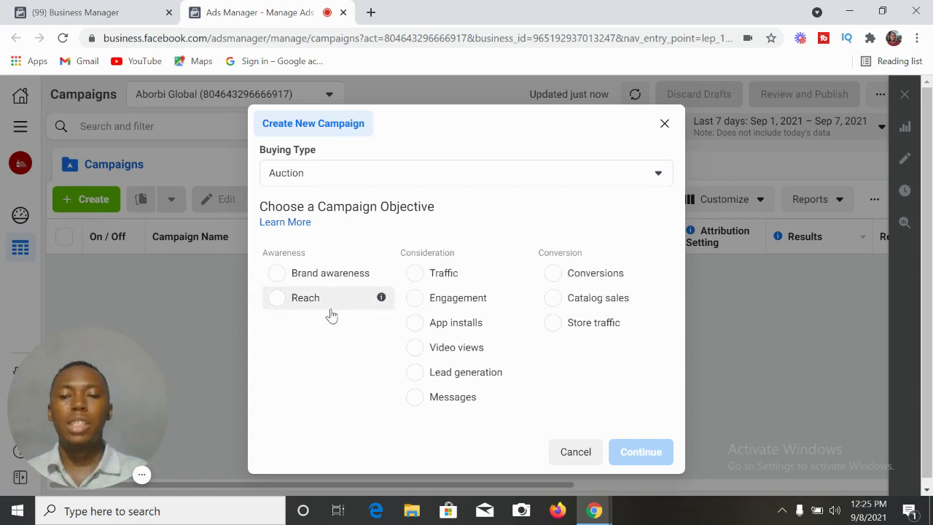
mouse_move(381, 299)
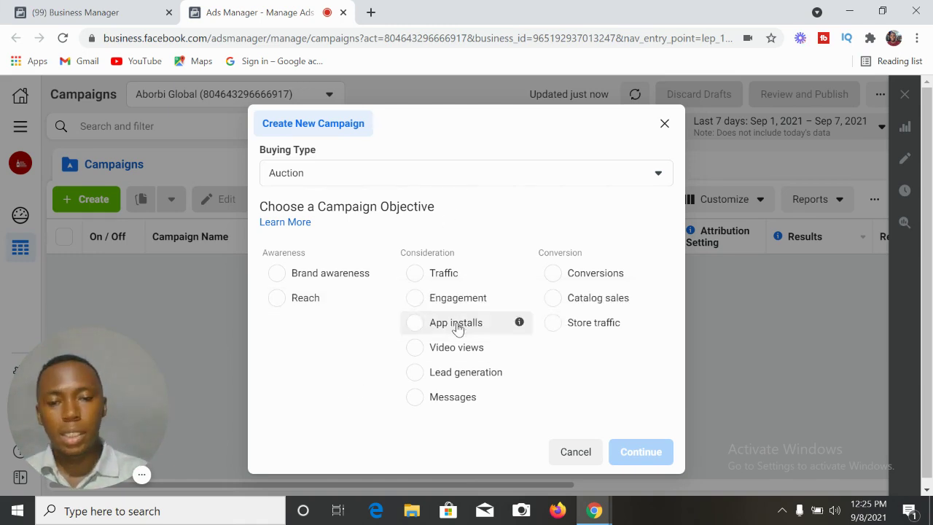
mouse_move(519, 274)
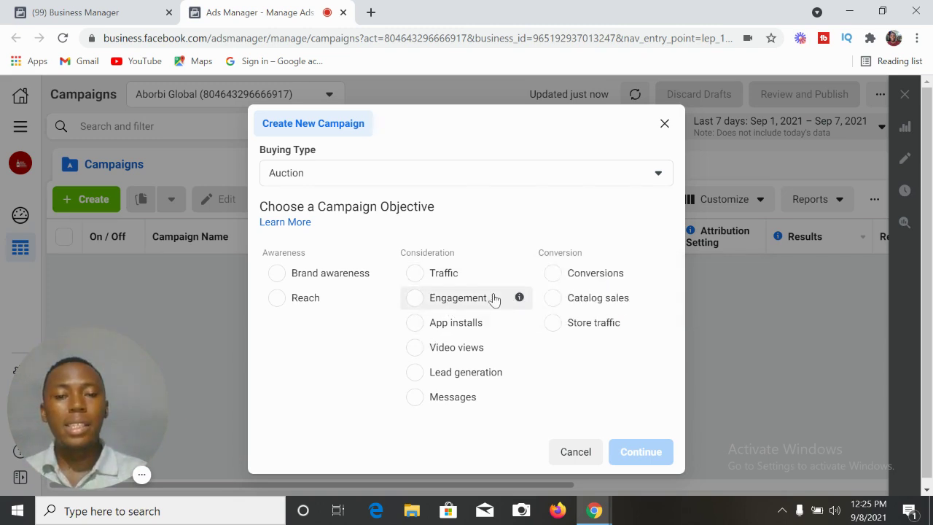
mouse_move(519, 299)
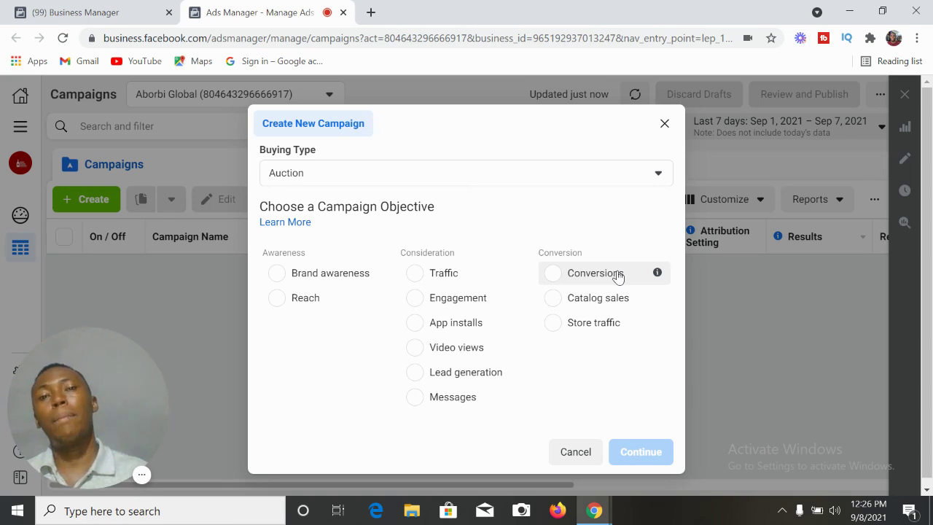
mouse_move(657, 274)
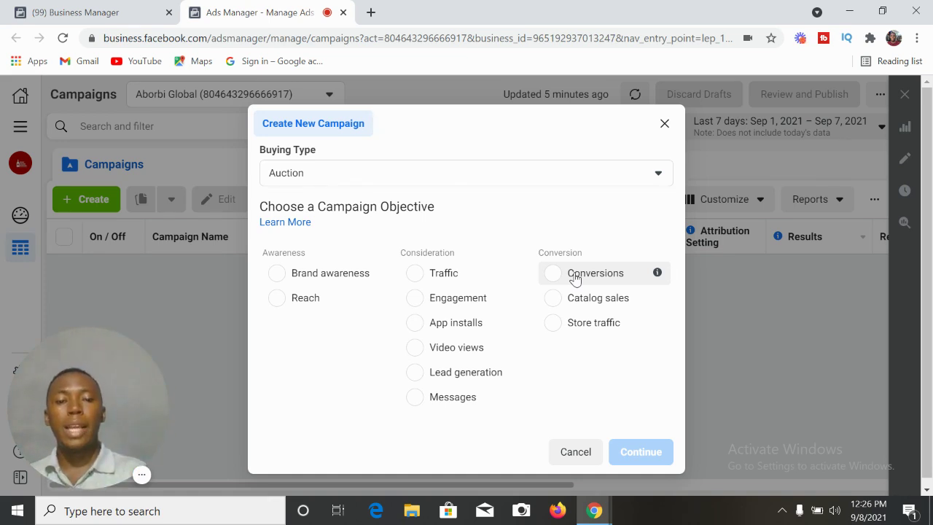
mouse_move(656, 301)
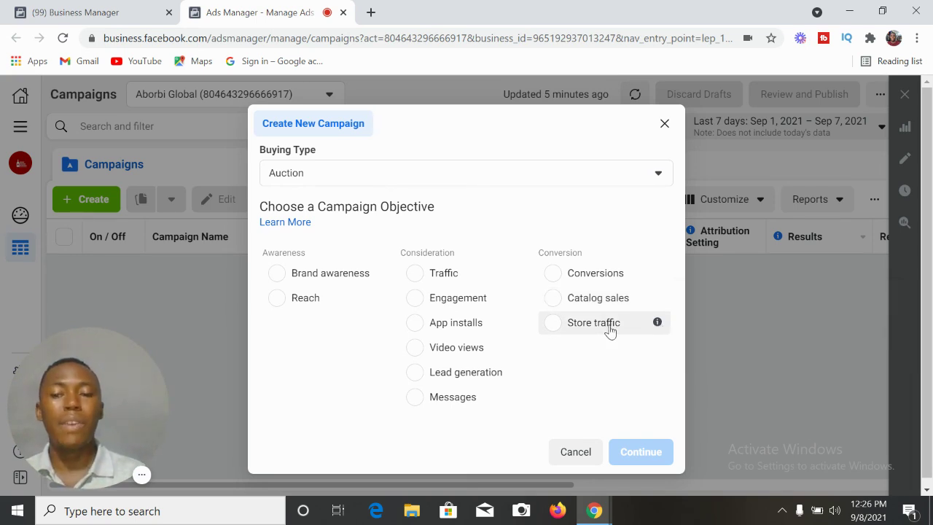
mouse_move(656, 325)
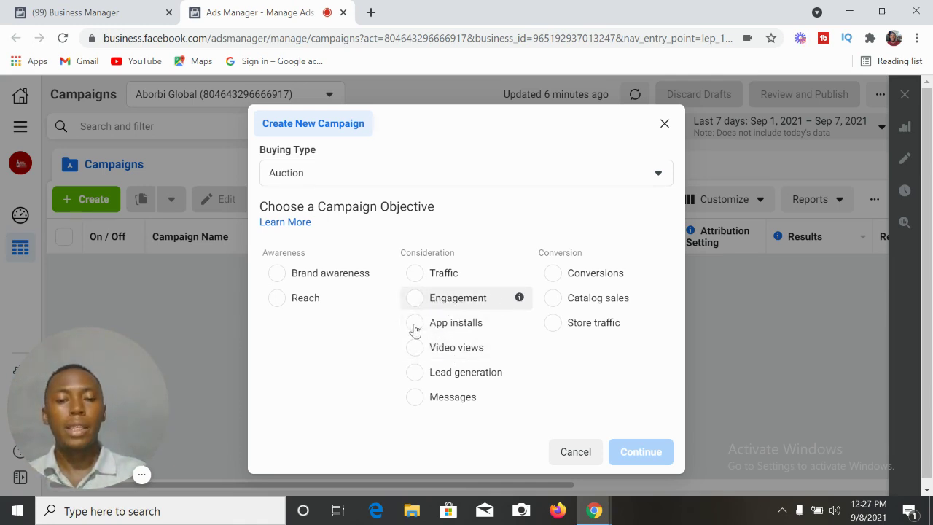
left_click(415, 274)
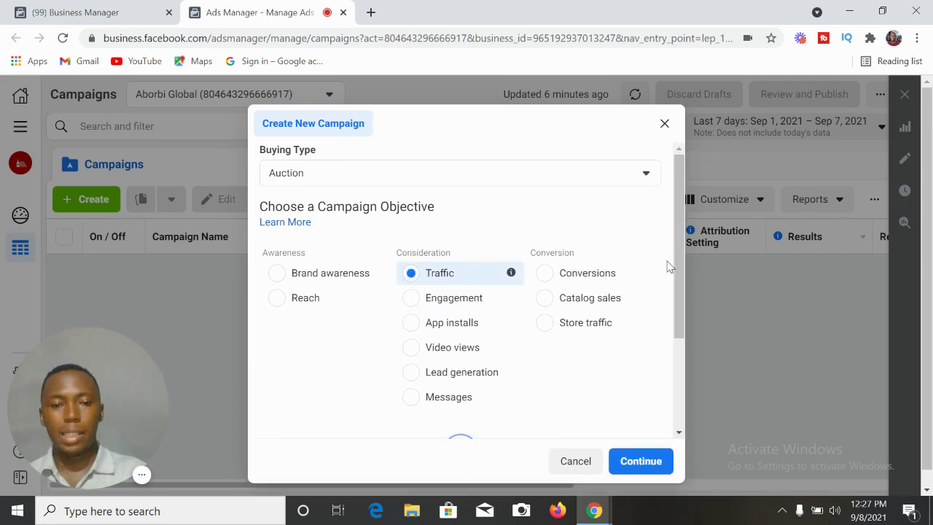
Name the campaign Example and both its ad set and ad EG 1, and continue to the campaign settings
left_click_drag(685, 246, 679, 350)
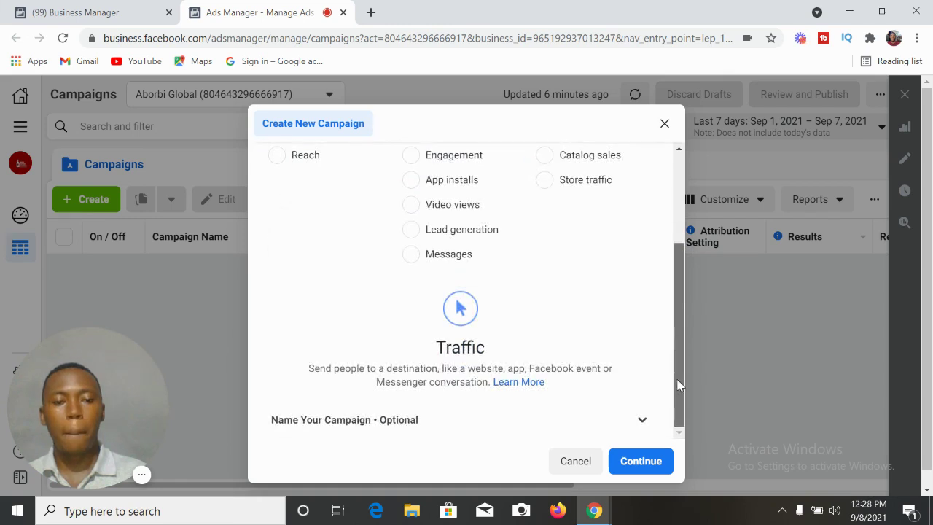
left_click(641, 421)
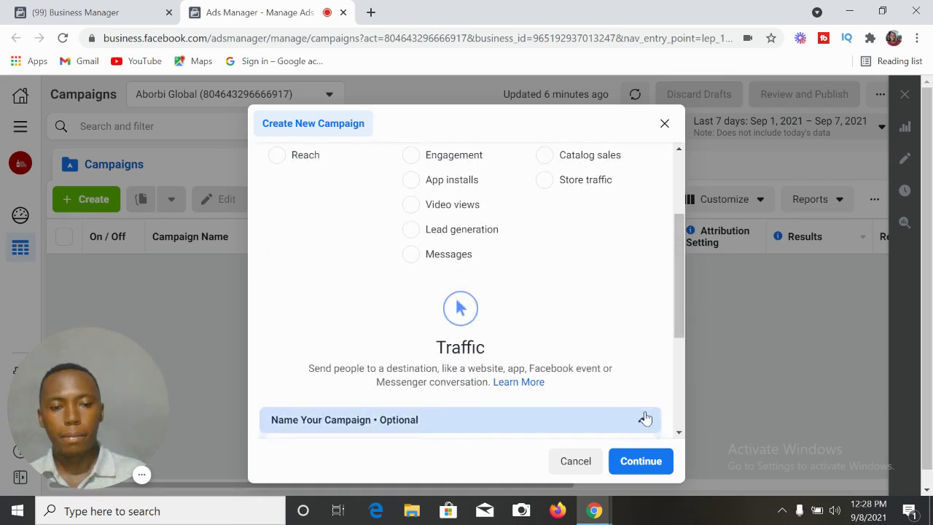
left_click_drag(683, 271, 675, 377)
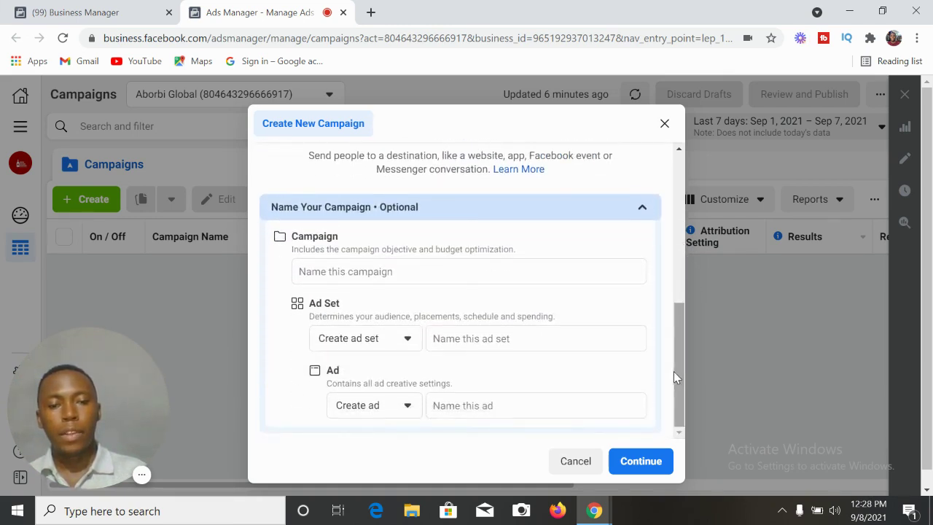
left_click(440, 273)
type("Example")
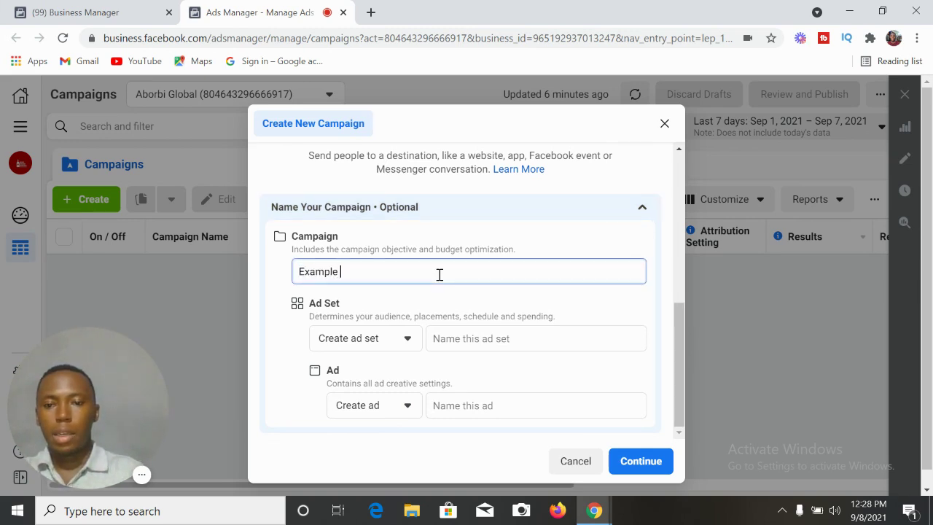
left_click(467, 338)
type("EG 1")
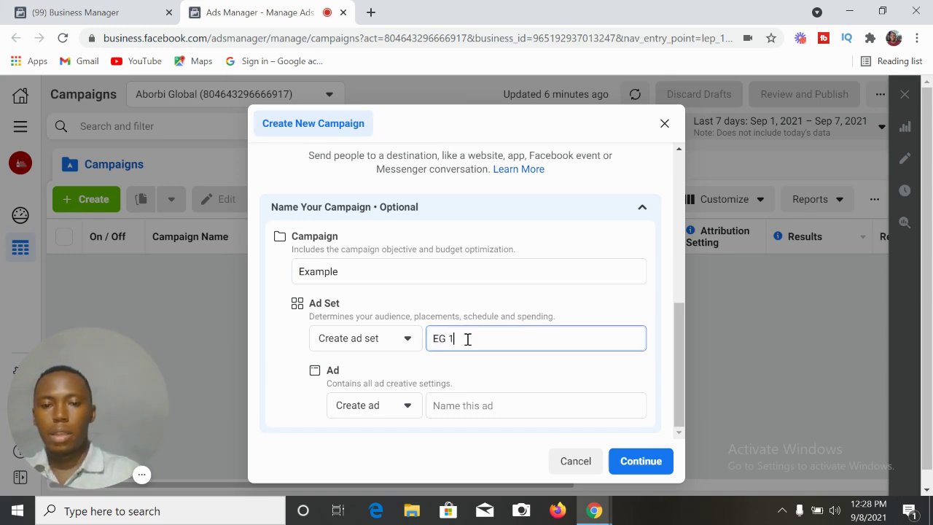
left_click(496, 405)
type("EG 1")
left_click(642, 464)
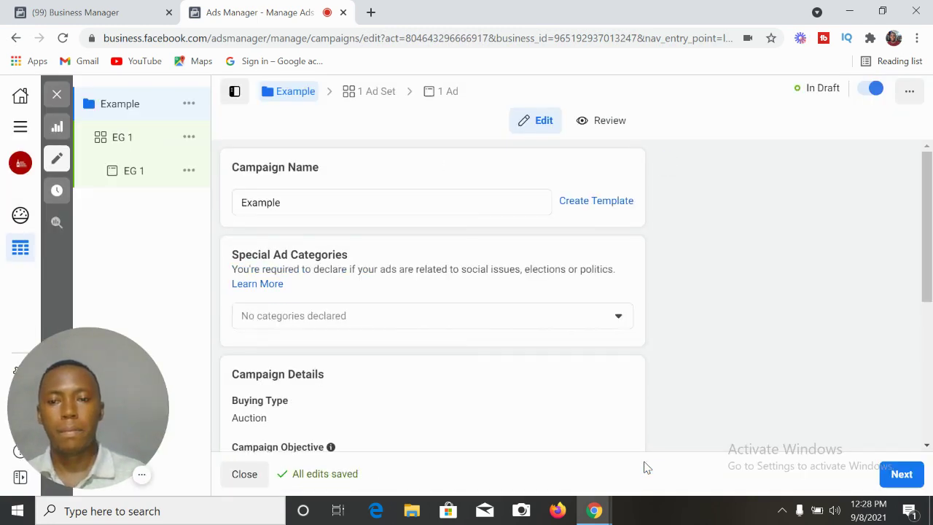
Keep the campaign-level settings, proceed to the ad set, and review its traffic destination, budget and schedule options
left_click_drag(927, 249, 930, 400)
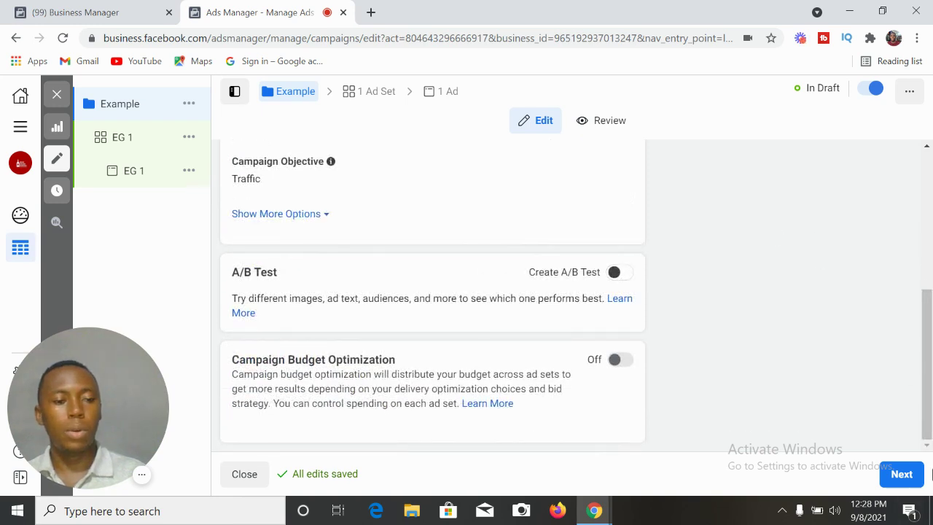
left_click(903, 474)
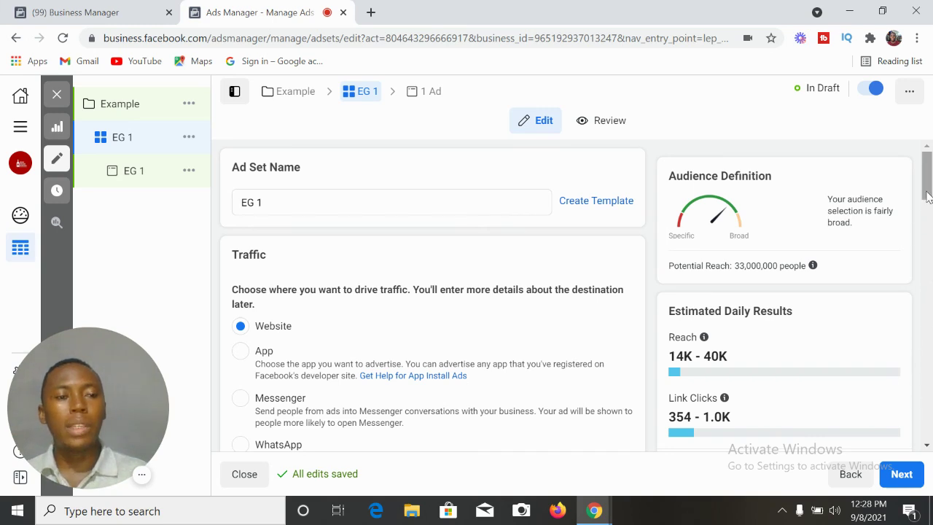
scroll(926, 197, "down", 2)
scroll(926, 199, "up", 2)
scroll(926, 200, "down", 3)
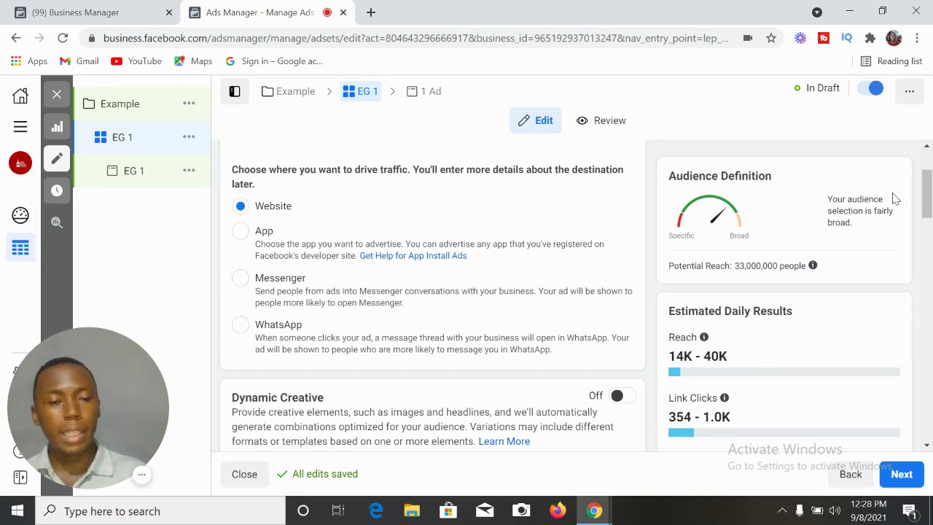
left_click_drag(931, 191, 930, 241)
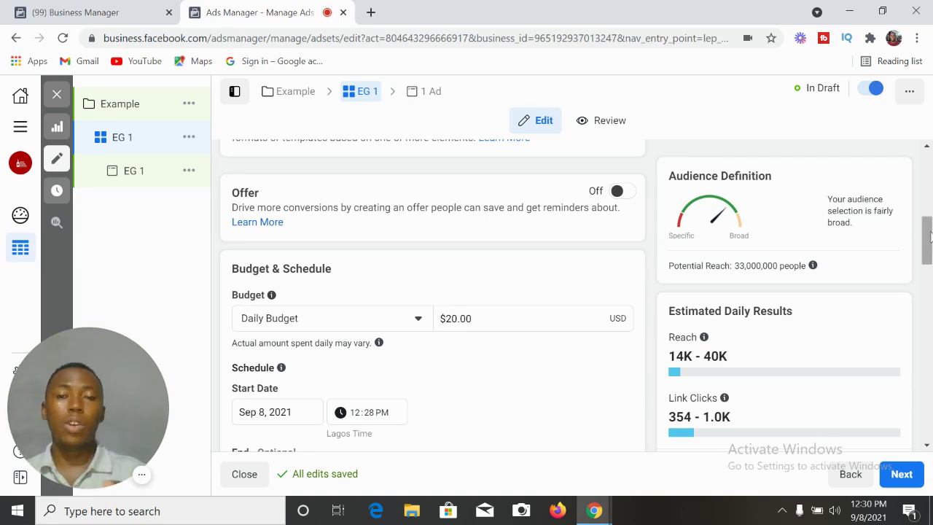
left_click_drag(929, 234, 930, 274)
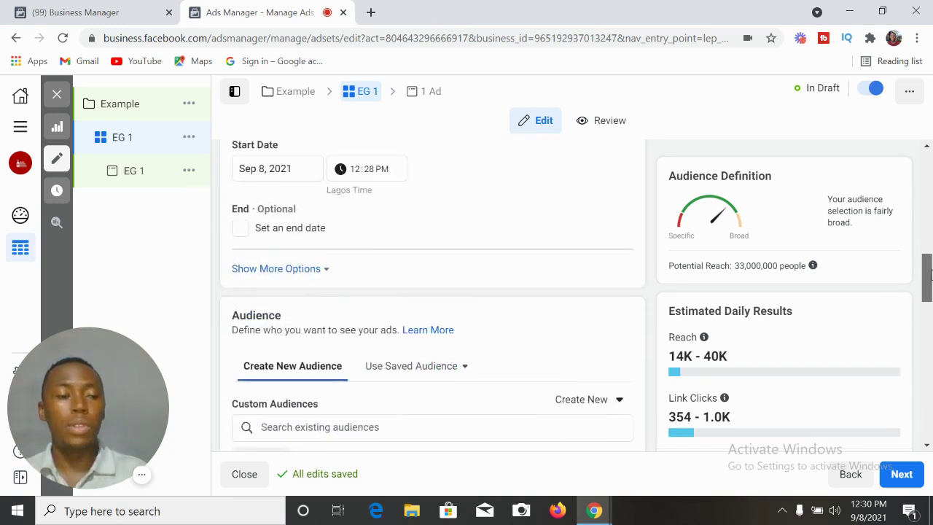
Set the ad set's Optimization for Ad Delivery to Landing Page Views
left_click_drag(929, 274, 929, 405)
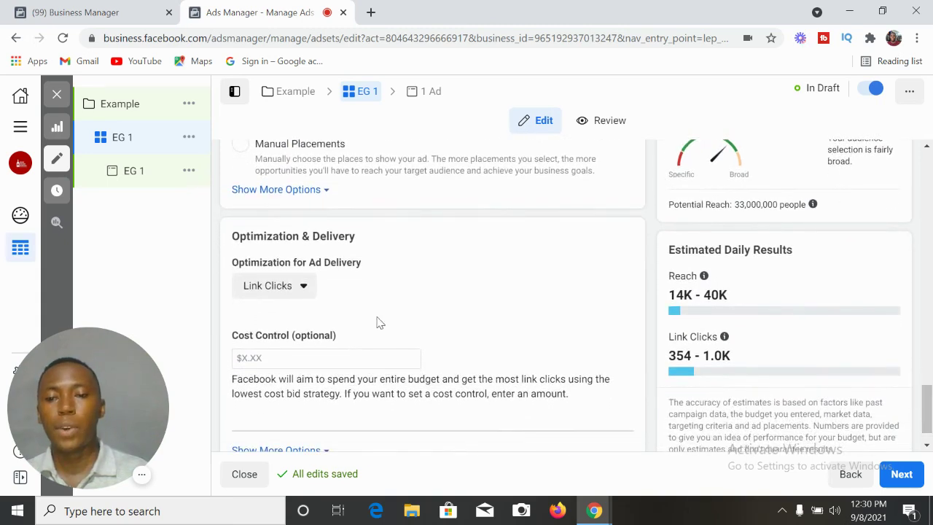
left_click_drag(231, 266, 371, 269)
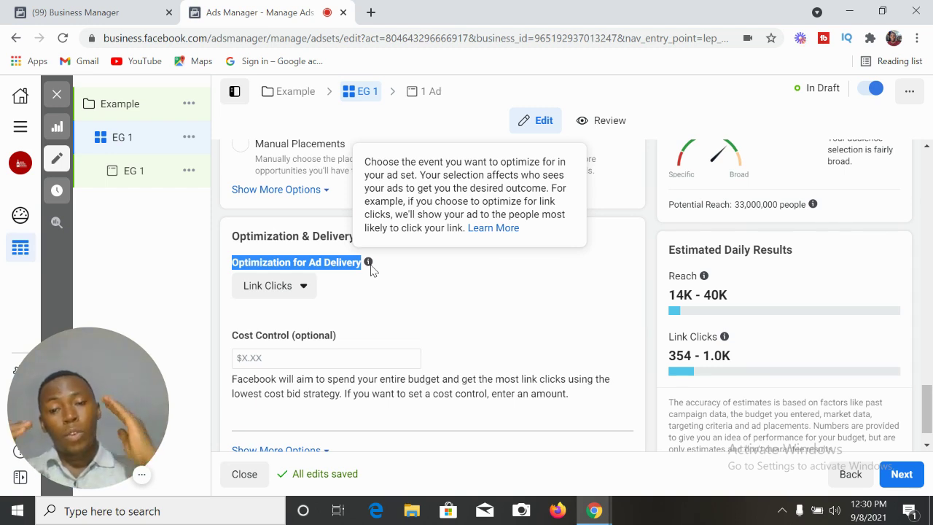
left_click(410, 290)
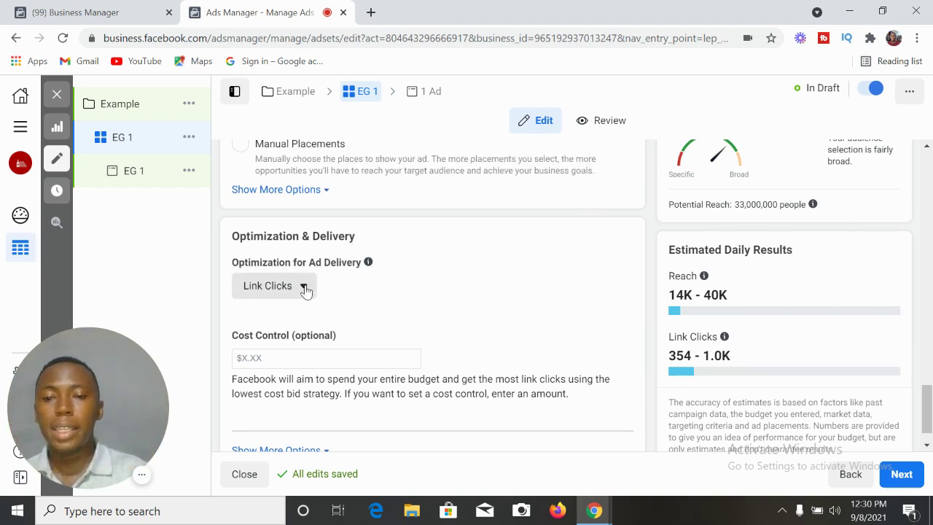
left_click_drag(292, 287, 243, 293)
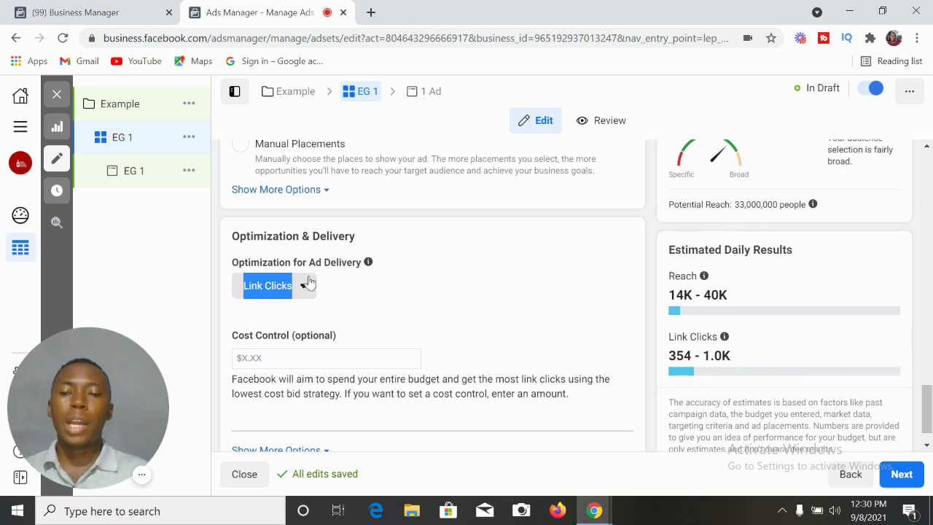
left_click(303, 286)
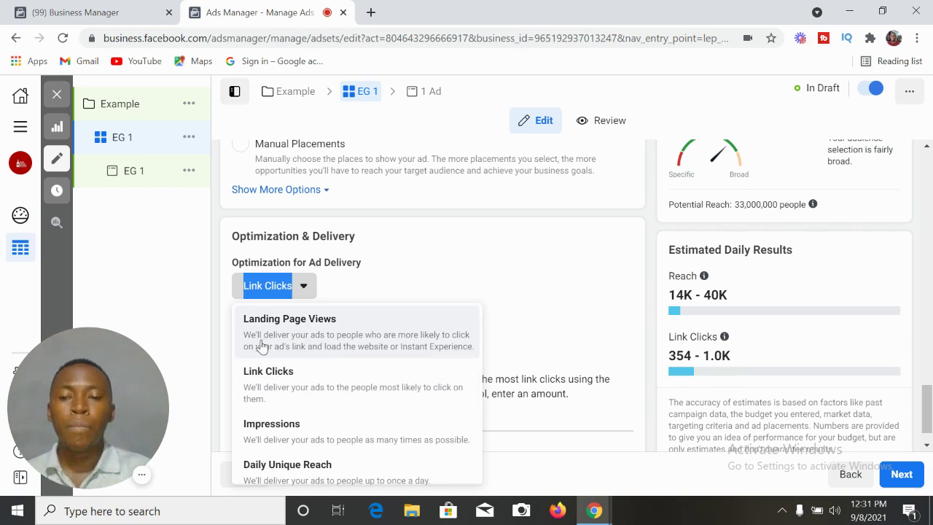
left_click(371, 348)
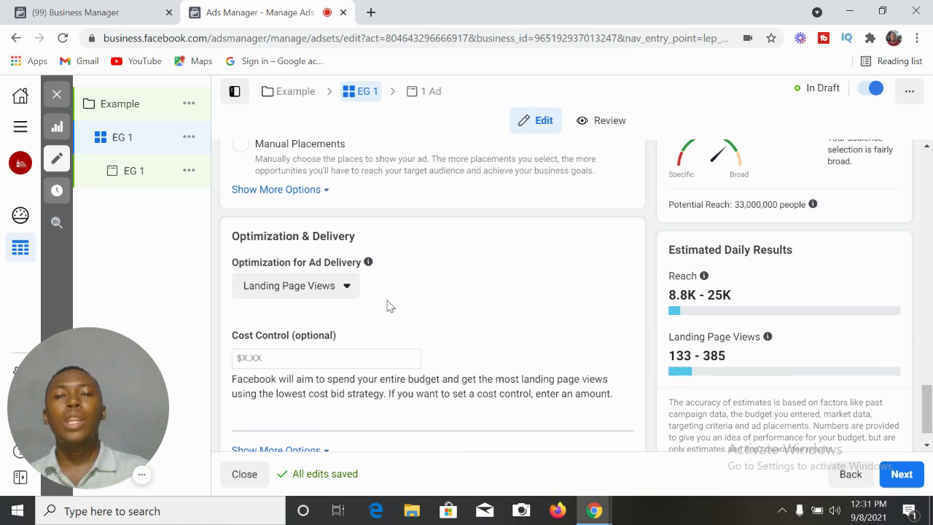
left_click(343, 288)
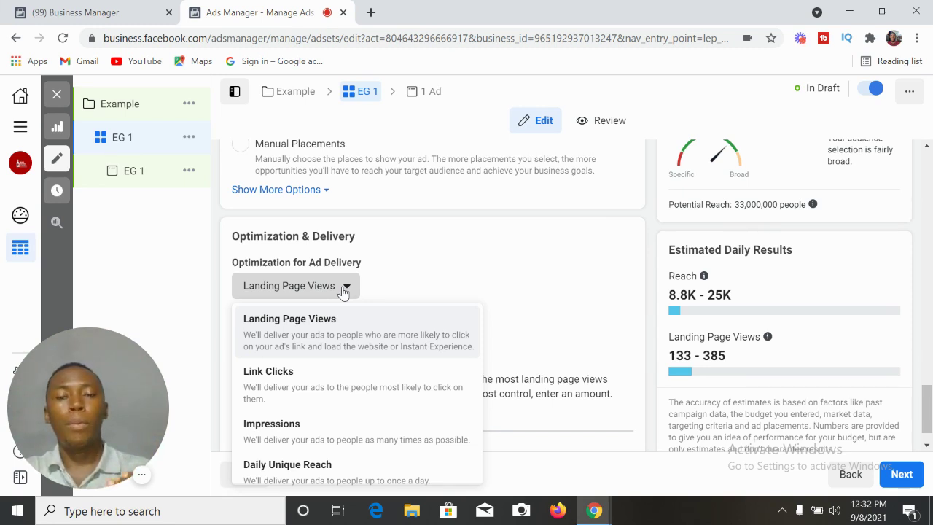
left_click(510, 246)
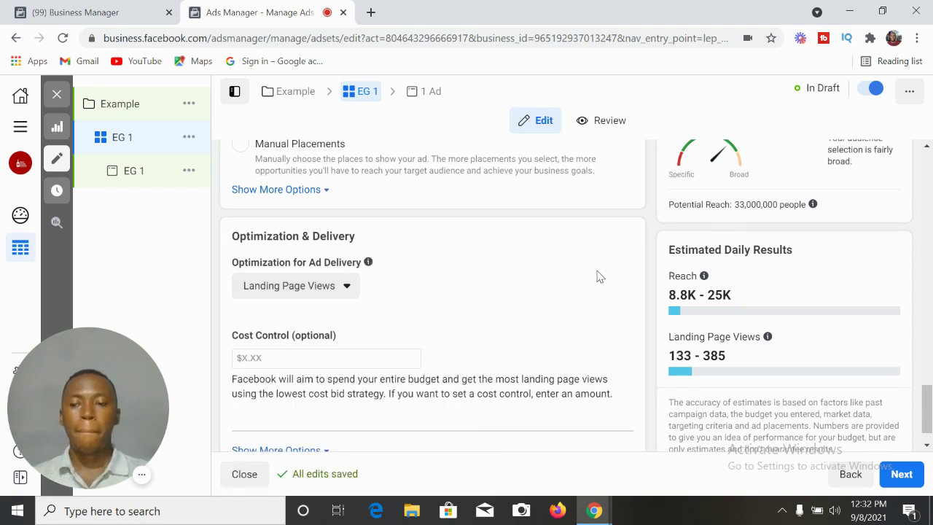
Review the audience targeting options and switch the ad set to Manual Placements
left_click_drag(927, 402, 928, 322)
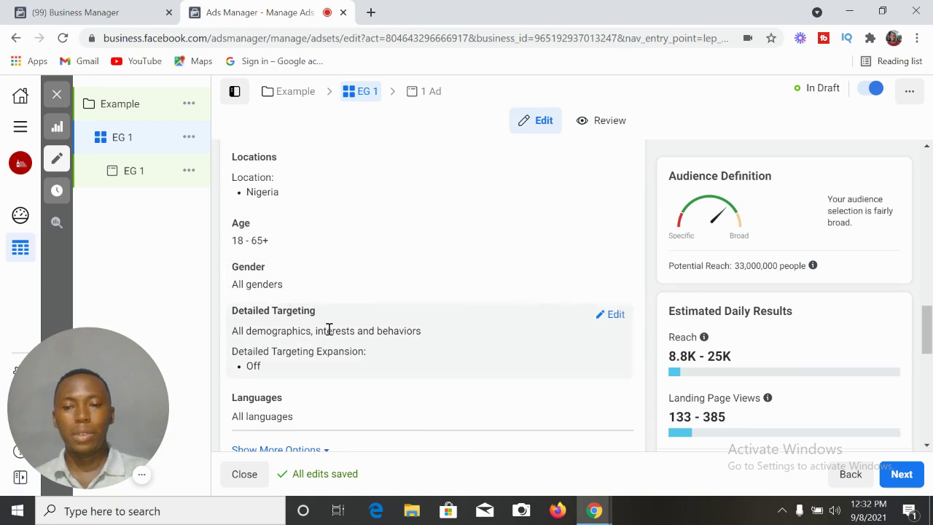
left_click_drag(927, 332, 928, 383)
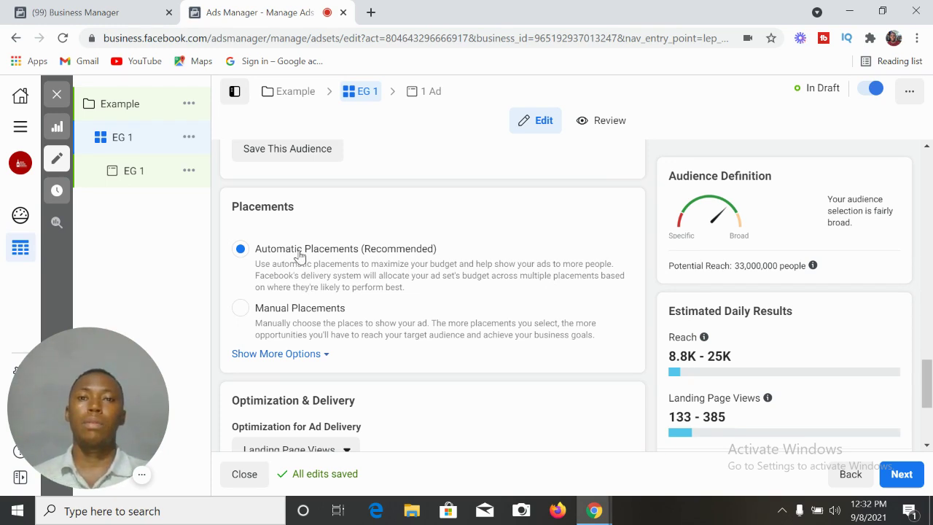
left_click(240, 309)
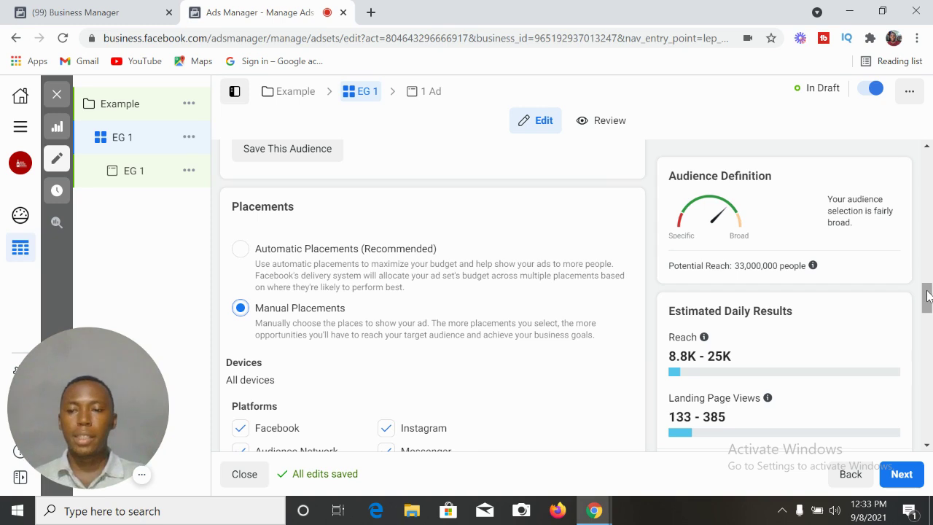
left_click(144, 475)
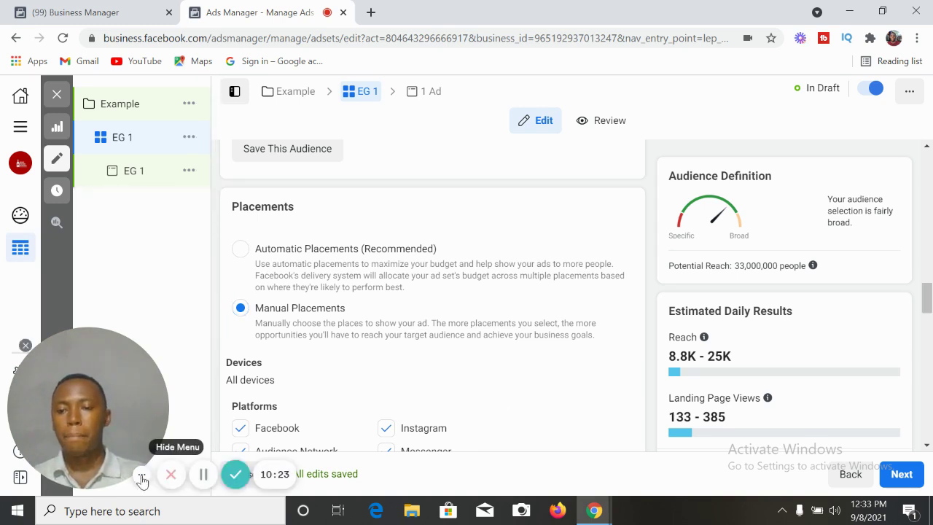
left_click(203, 475)
left_click(204, 475)
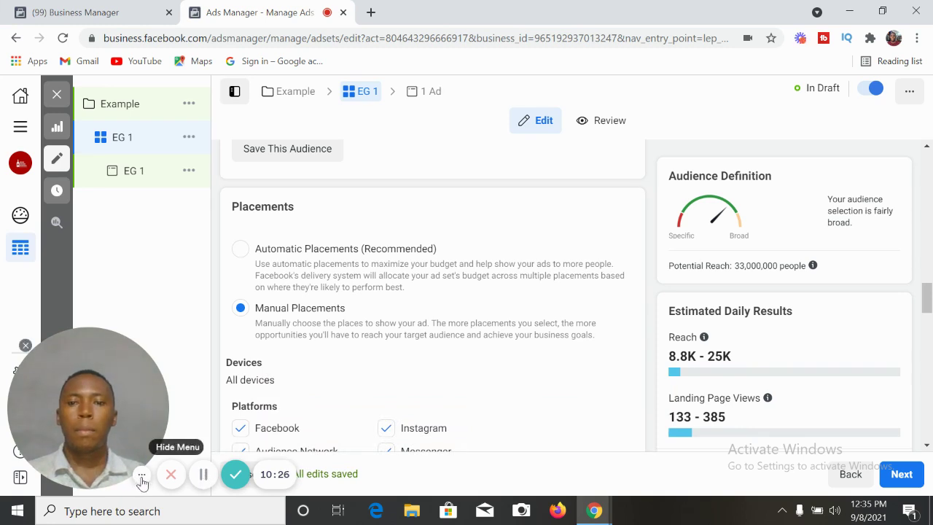
left_click(142, 481)
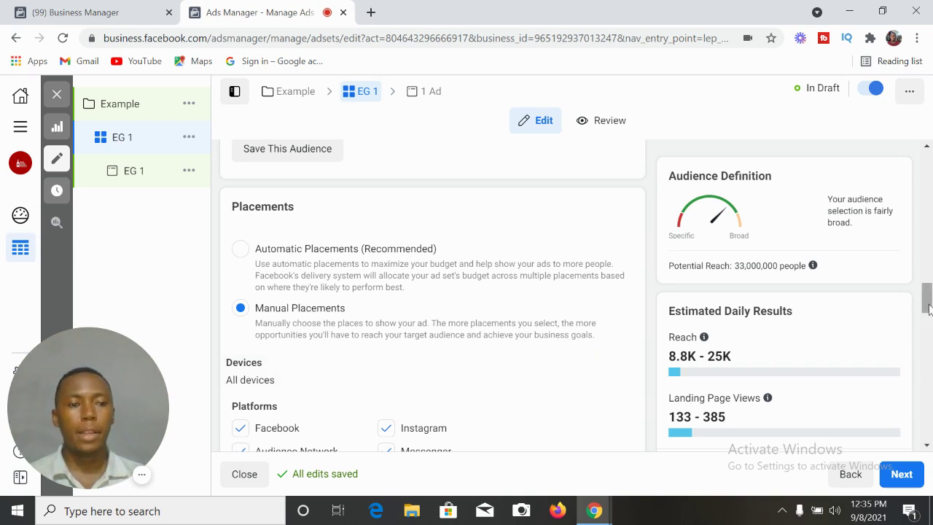
Limit the ad set's platforms to Facebook by deselecting Instagram, Audience Network and Messenger
scroll(489, 263, "down", 3)
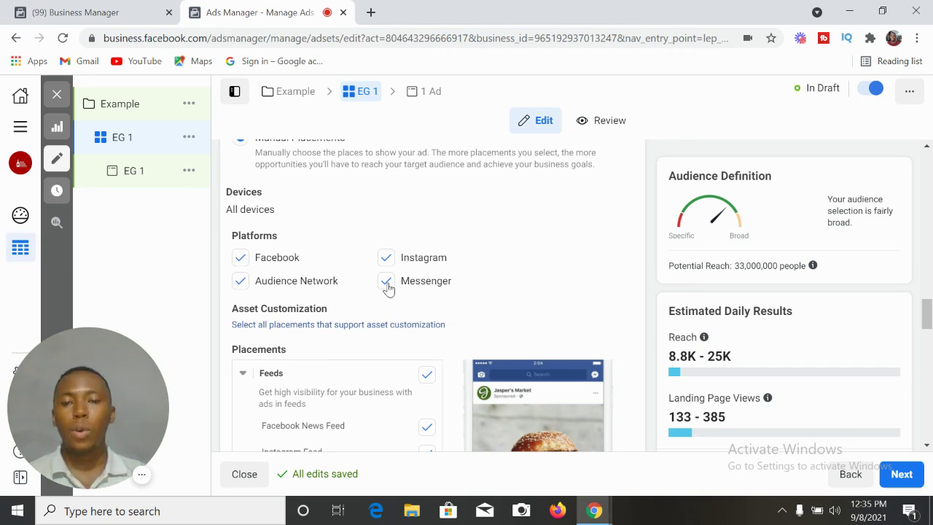
left_click(386, 282)
left_click(241, 283)
left_click(241, 257)
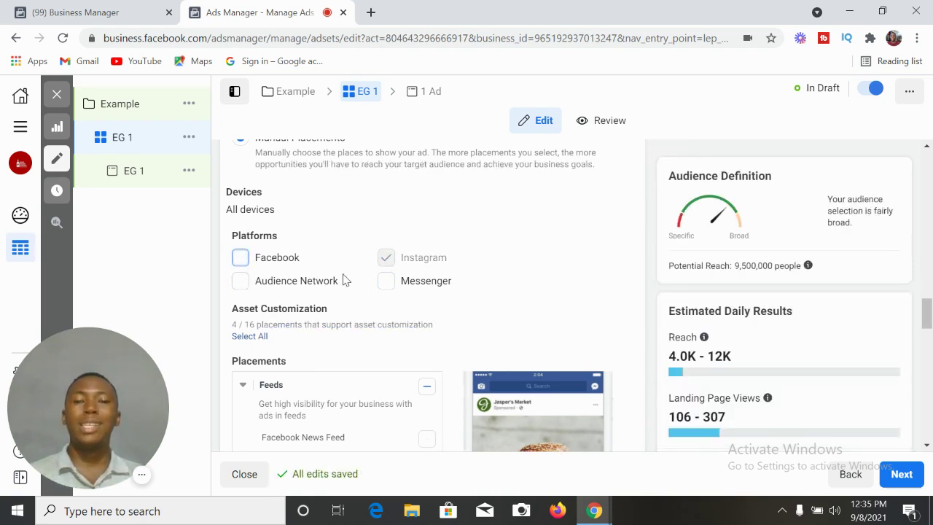
left_click(385, 281)
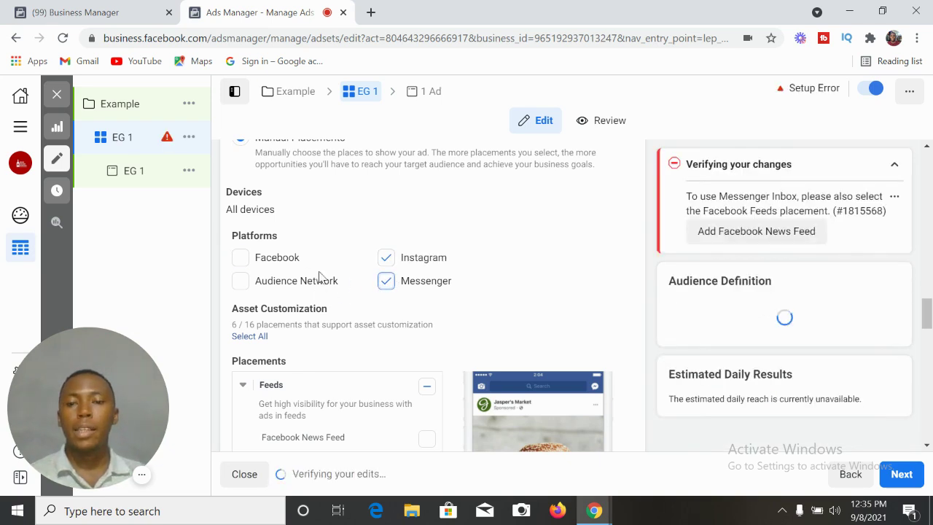
left_click(385, 281)
left_click(240, 258)
left_click(386, 258)
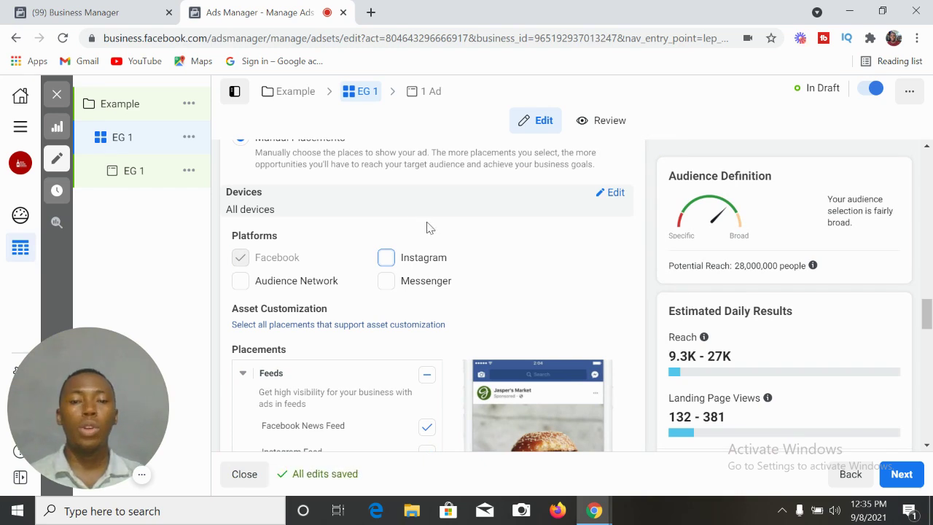
Exclude the Facebook Marketplace, Video Feeds, Right Column, Groups Feed and Facebook Stories placements, keeping Facebook News Feed selected
left_click_drag(927, 314, 927, 341)
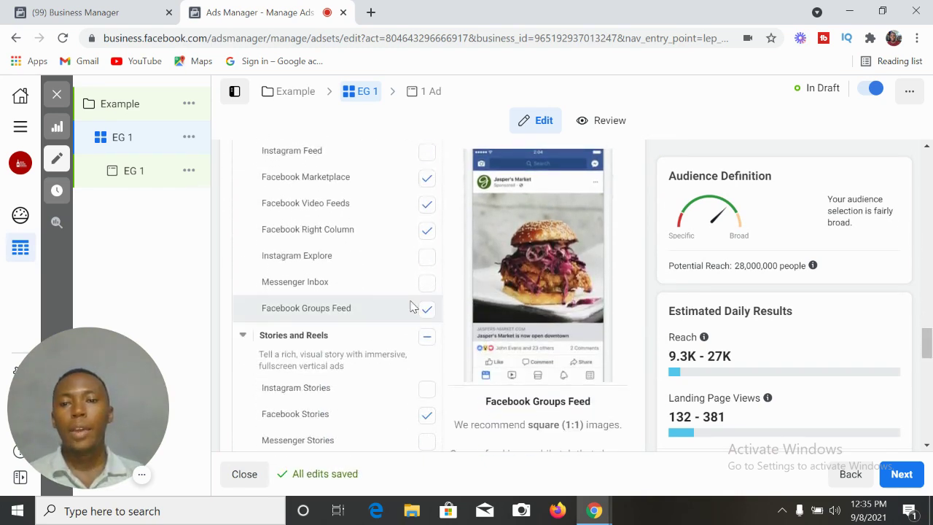
left_click(427, 177)
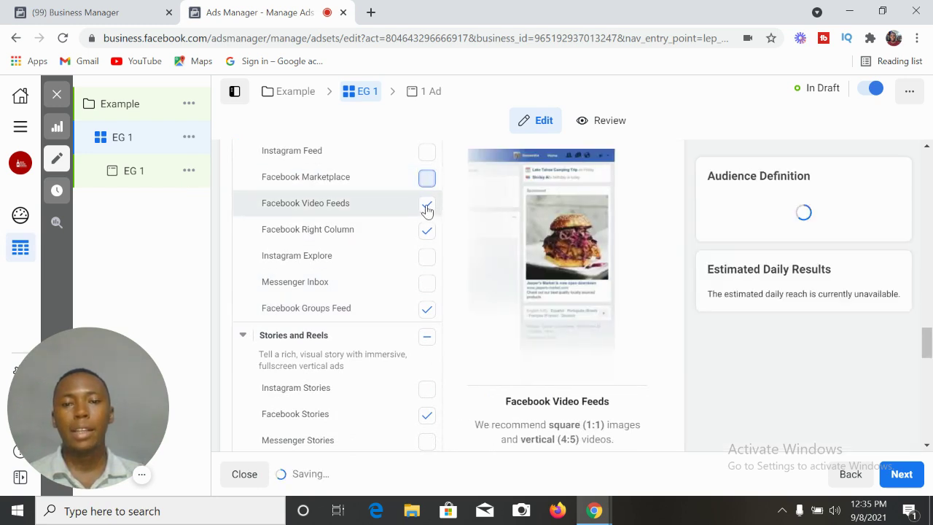
left_click(427, 231)
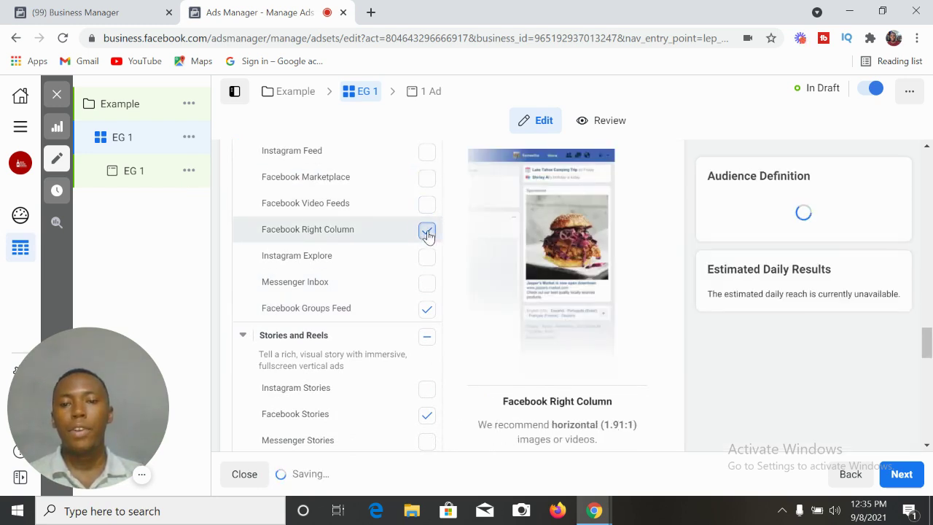
left_click(428, 310)
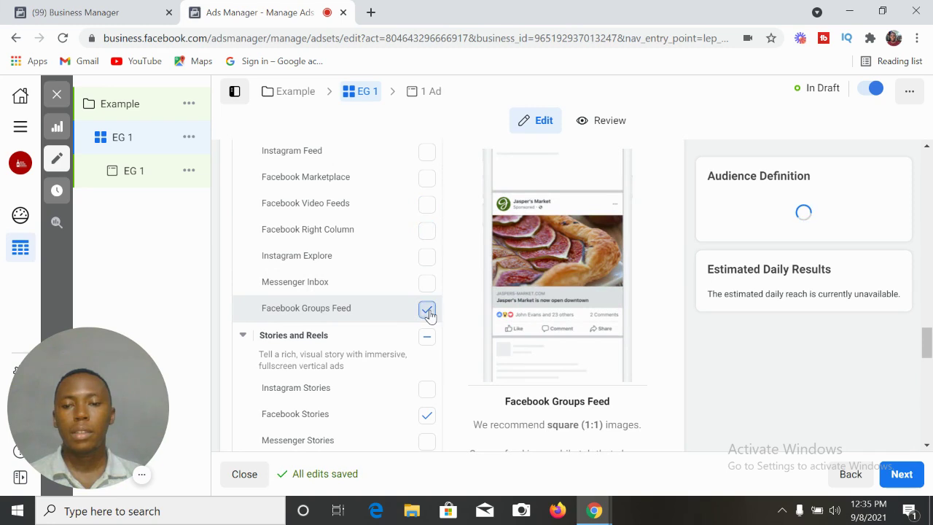
left_click(427, 416)
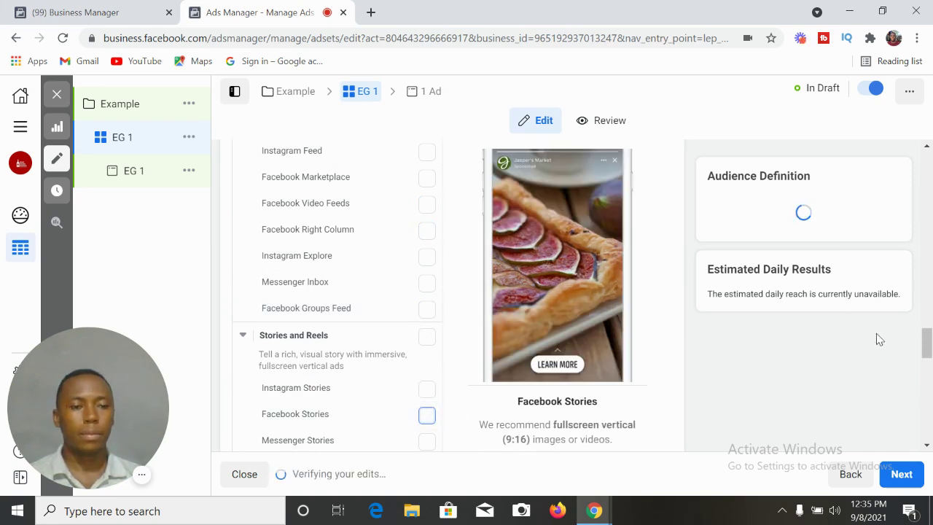
Exclude the In-Stream, Search and In-Article placements and review the ad set's placement selection
scroll(930, 350, "down", 3)
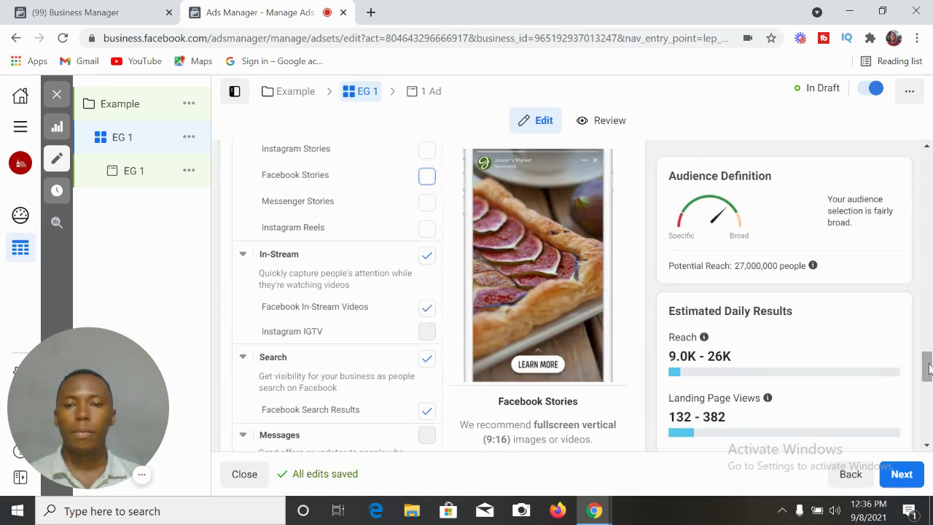
left_click(429, 257)
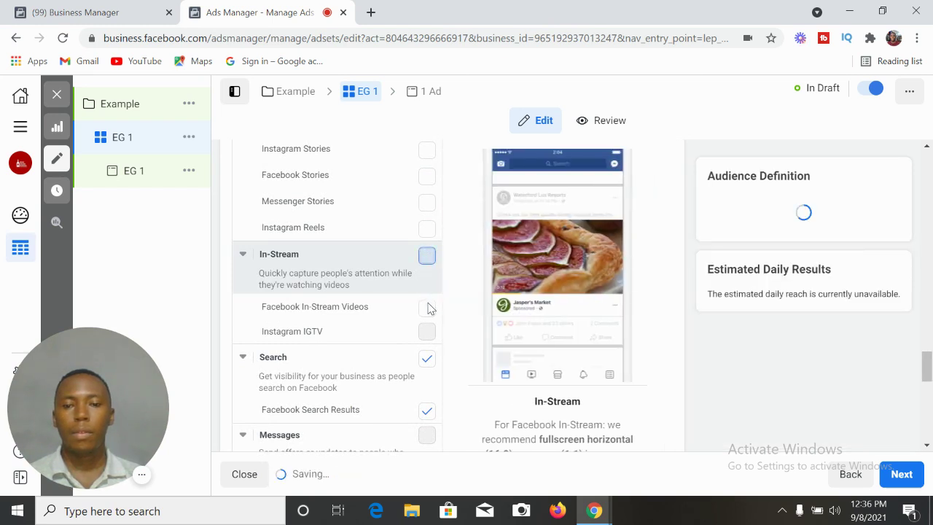
left_click(427, 358)
left_click_drag(929, 365, 930, 390)
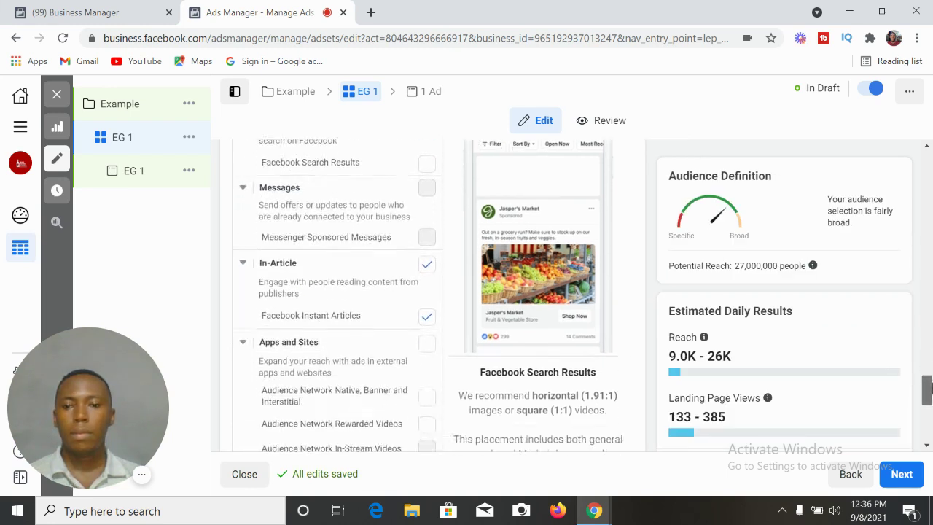
left_click(430, 269)
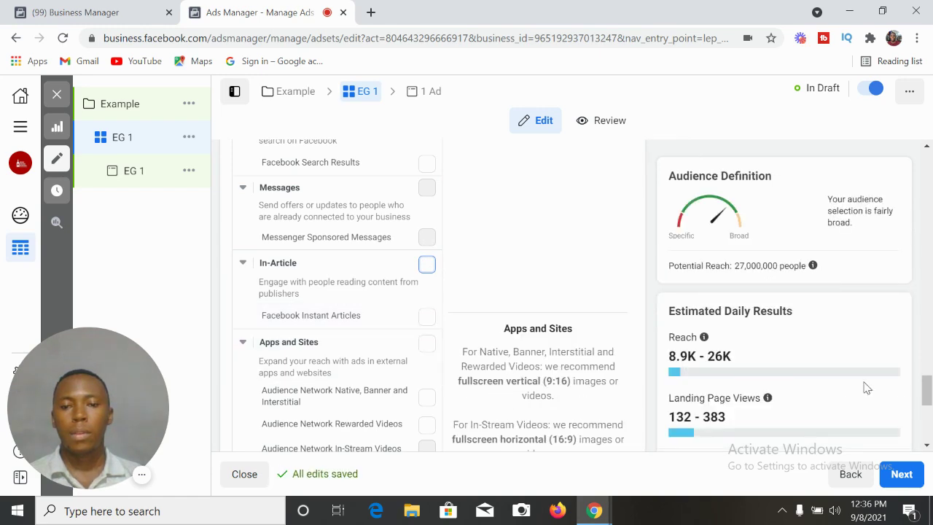
left_click_drag(928, 390, 925, 323)
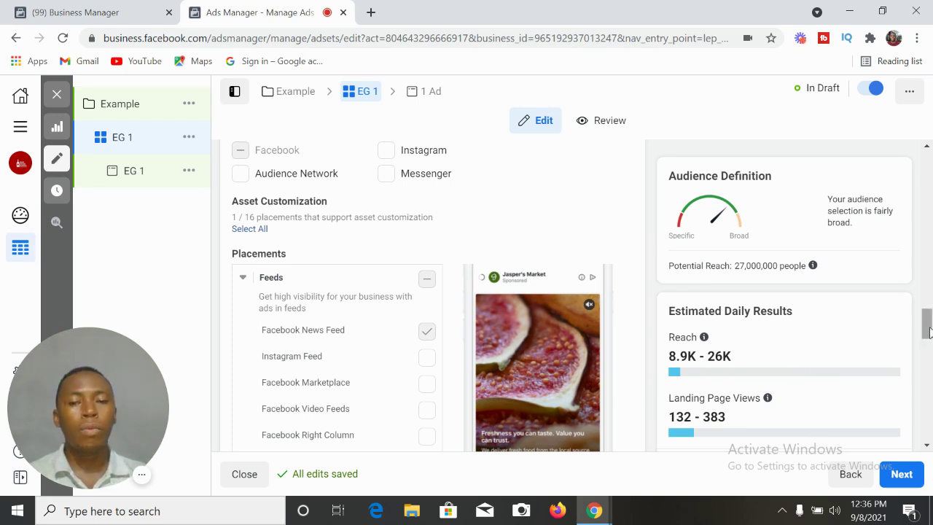
left_click_drag(928, 332, 928, 317)
scroll(927, 312, "up", 1)
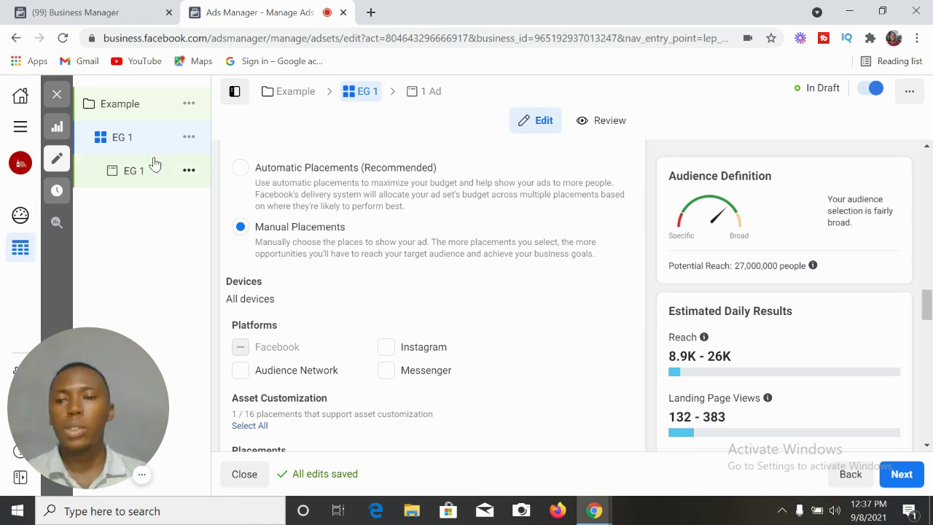
Open the ad EG 1 and review its identity, ad setup, media and text fields
left_click(132, 175)
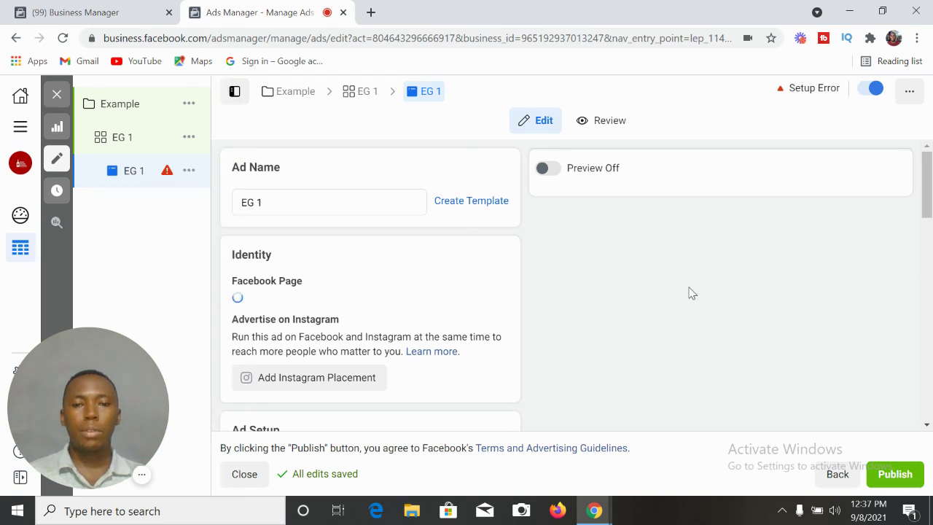
scroll(370, 284, "down", 2)
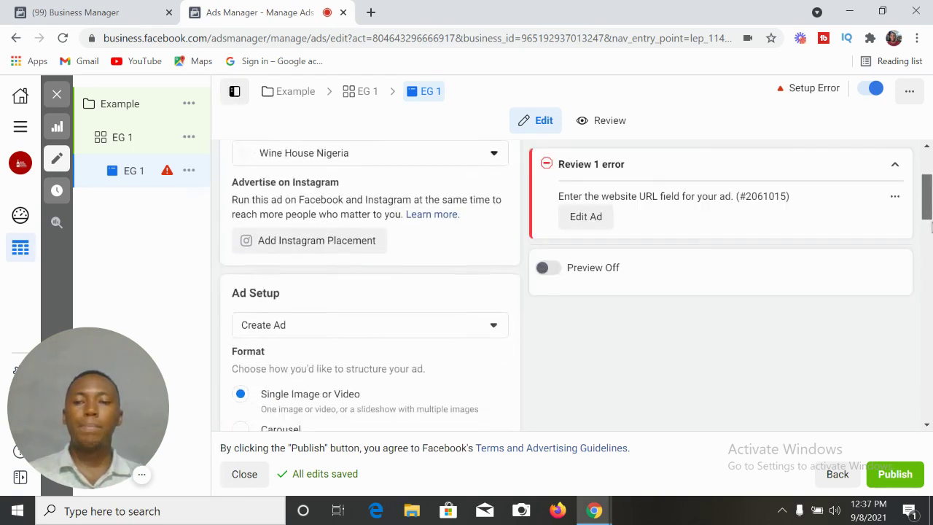
left_click_drag(930, 226, 930, 307)
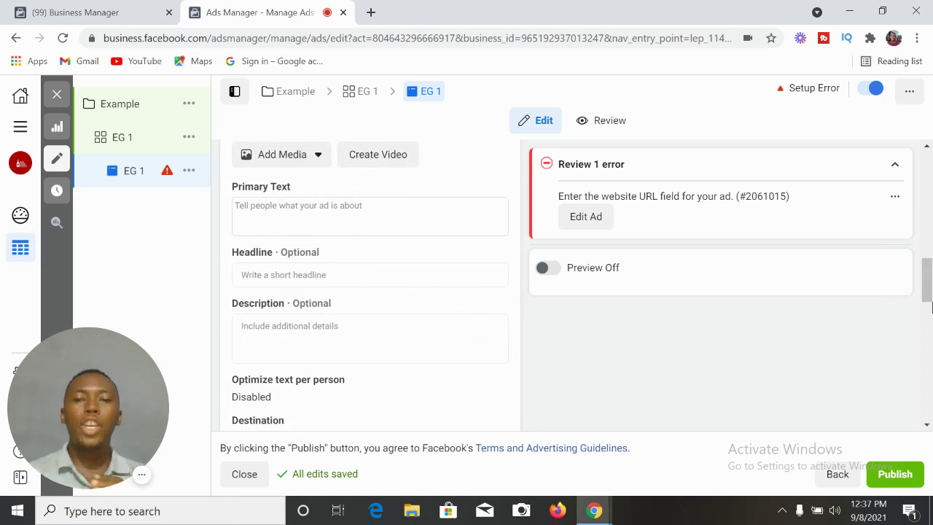